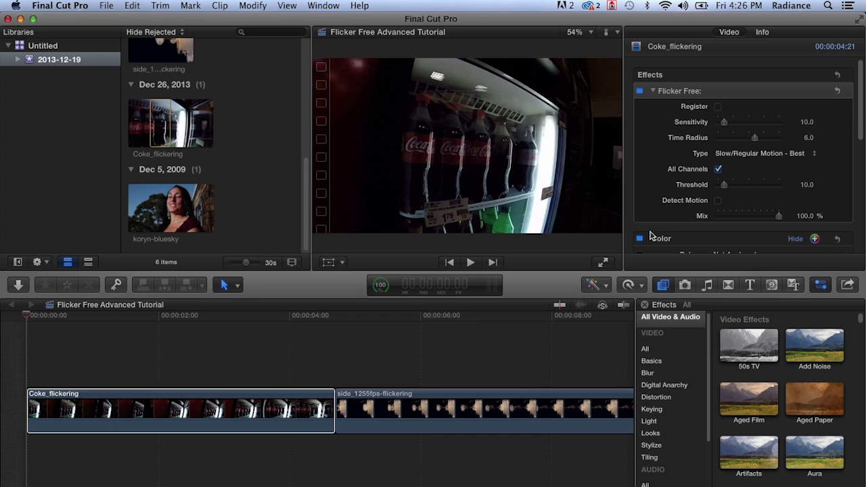
# Step: Turn off Flicker Free and play the Coke fridge clip twice to see the original flicker
pyautogui.click(640, 91)
pyautogui.press('space')
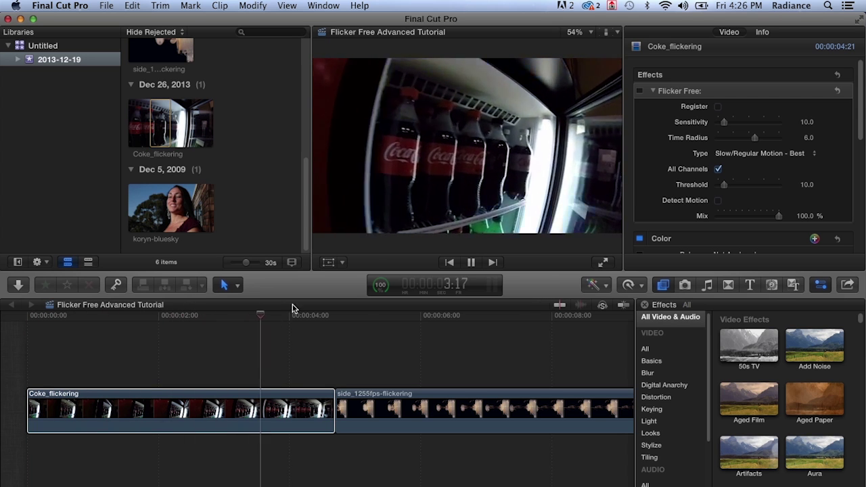
pyautogui.press('space')
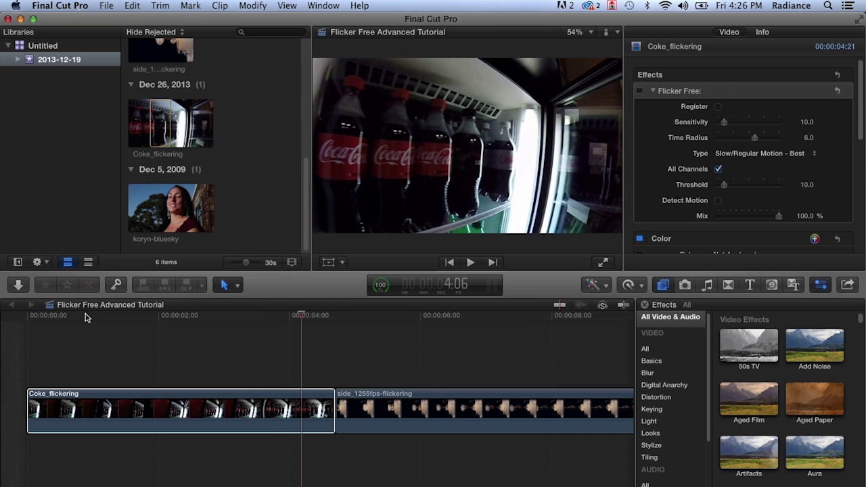
pyautogui.moveTo(76, 316); pyautogui.dragTo(26, 316)
pyautogui.press('space')
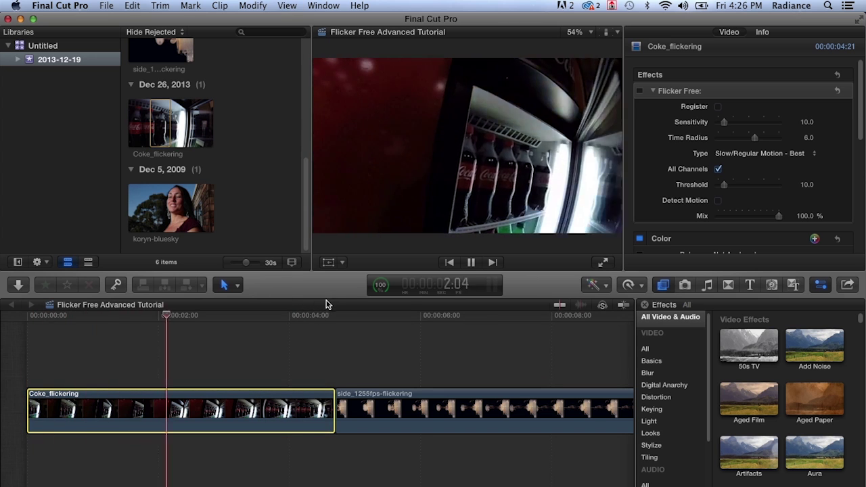
pyautogui.press('space')
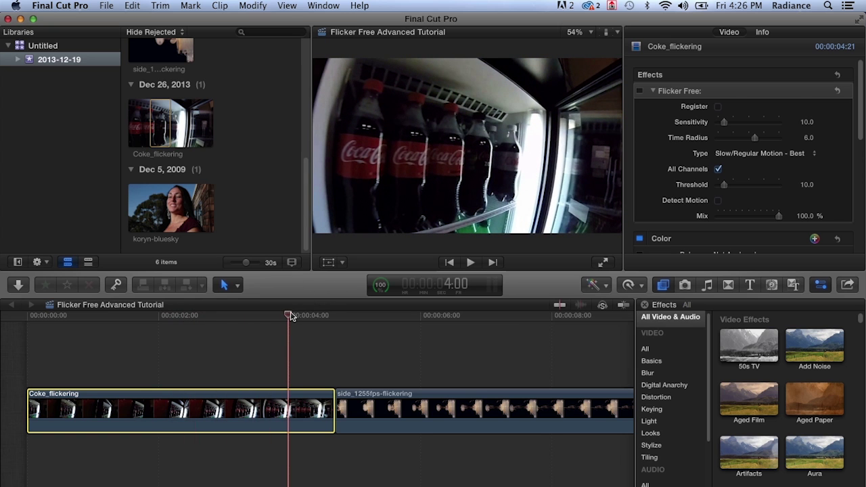
pyautogui.moveTo(291, 316); pyautogui.dragTo(5, 328)
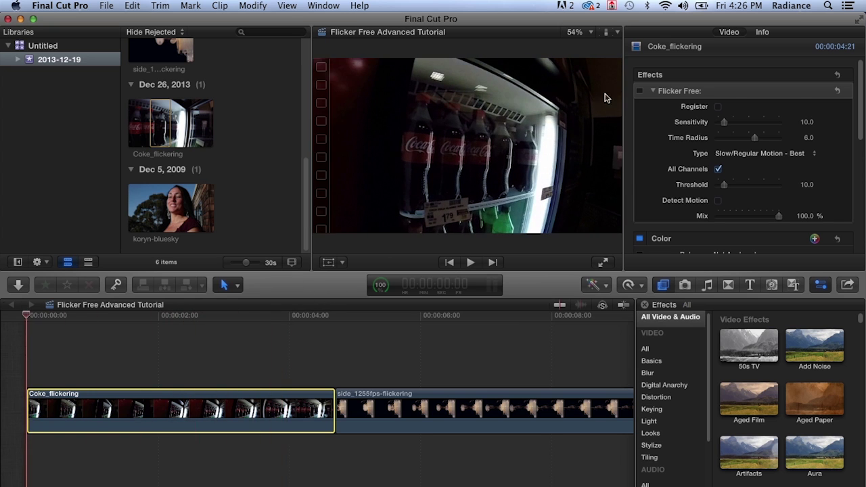
# Step: Toggle Flicker Free off and on, leave it on, and play the clip to 4:00
pyautogui.click(639, 90)
pyautogui.click(640, 90)
pyautogui.click(639, 90)
pyautogui.click(640, 91)
pyautogui.press('space')
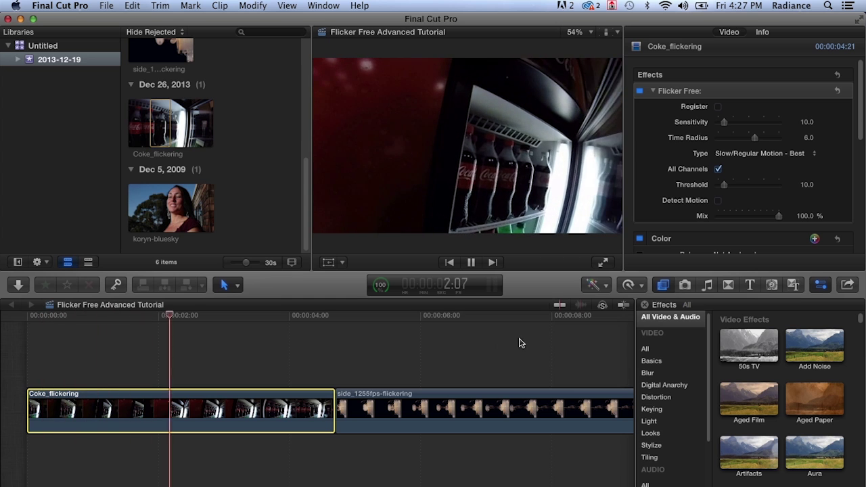
pyautogui.press('space')
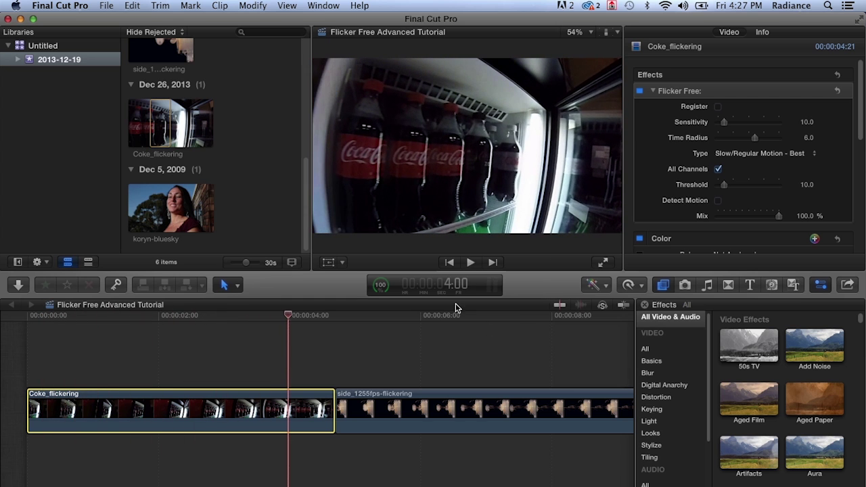
pyautogui.moveTo(290, 315); pyautogui.dragTo(5, 321)
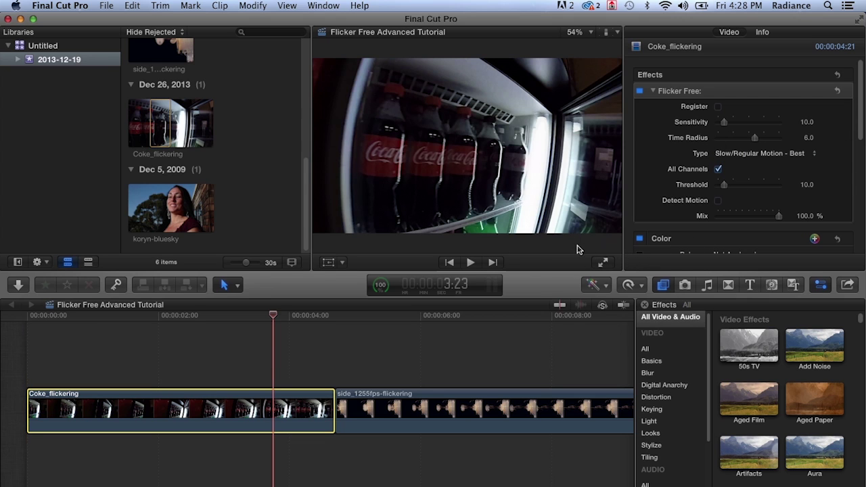
# Step: Replay the filtered Coke fridge clip from its start and scrub back to around 2:00
pyautogui.moveTo(273, 316); pyautogui.dragTo(27, 318)
pyautogui.press('space')
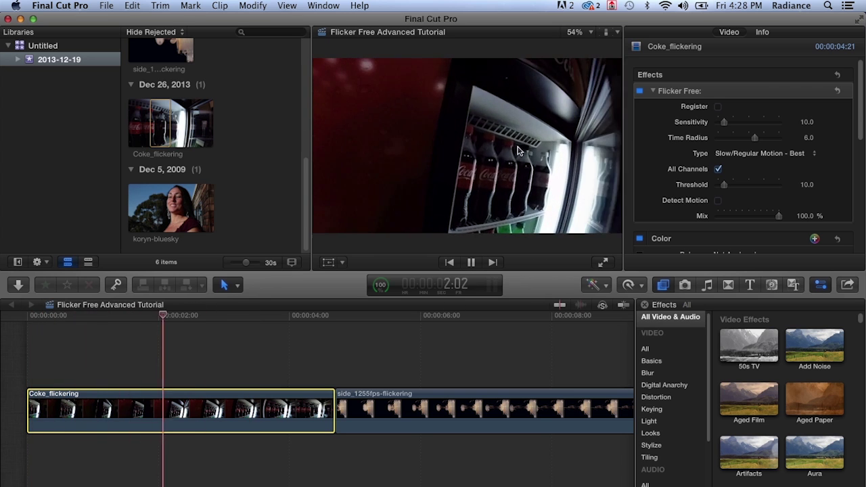
pyautogui.press('space')
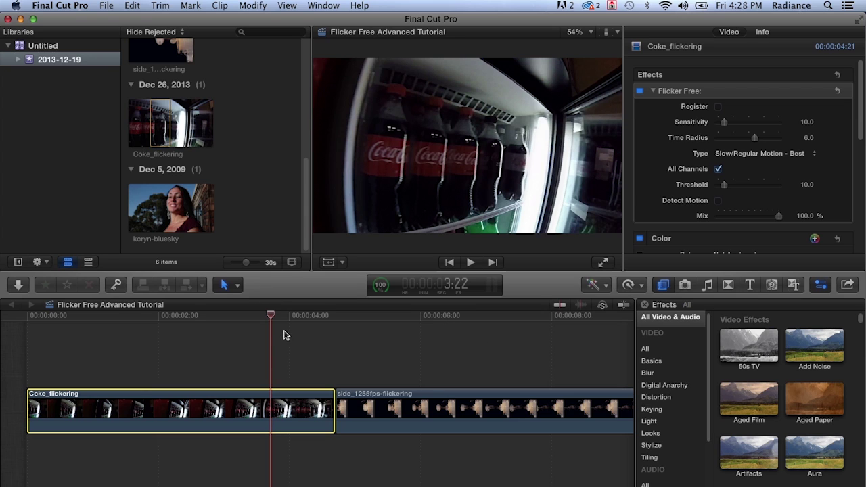
pyautogui.click(269, 316)
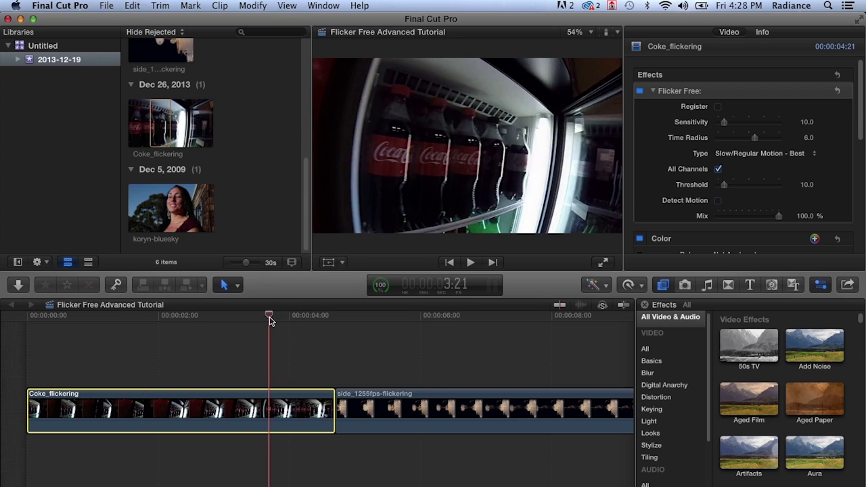
pyautogui.moveTo(270, 321); pyautogui.dragTo(35, 330)
pyautogui.press('space')
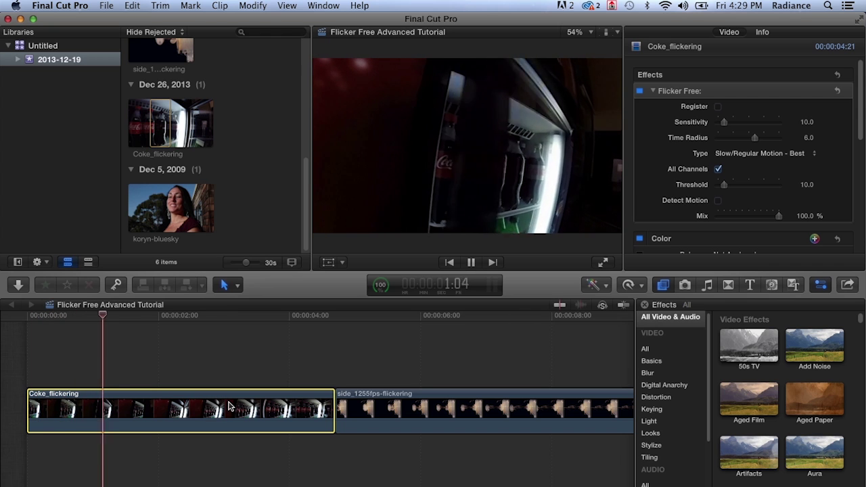
pyautogui.press('space')
pyautogui.click(230, 315)
pyautogui.moveTo(230, 315); pyautogui.dragTo(134, 330)
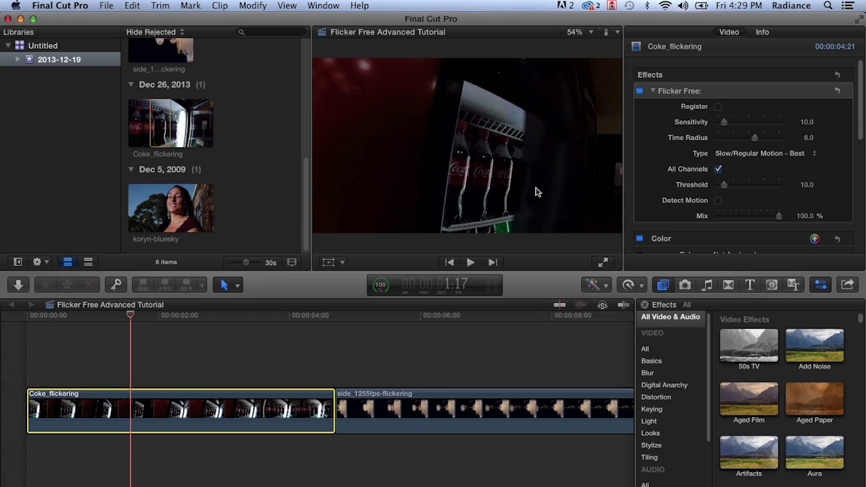
# Step: Compare Flicker Free off and on, then try Time Radius 10 before returning it to 6
pyautogui.click(640, 92)
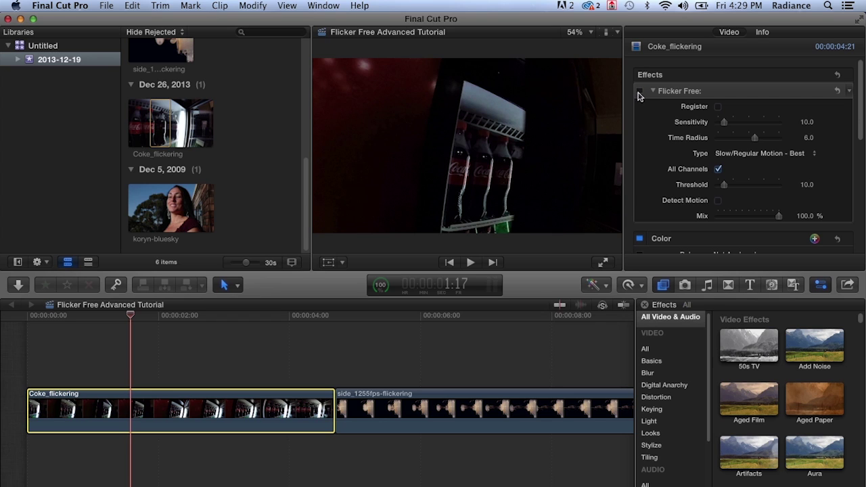
pyautogui.click(640, 92)
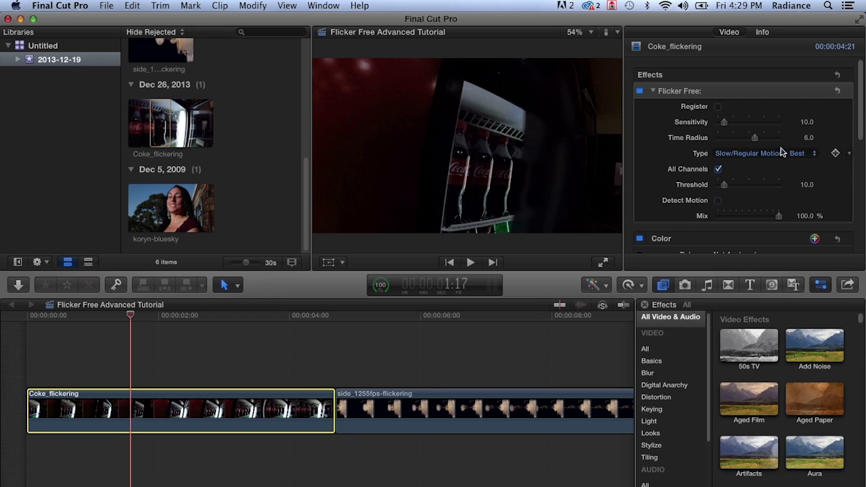
pyautogui.click(809, 138)
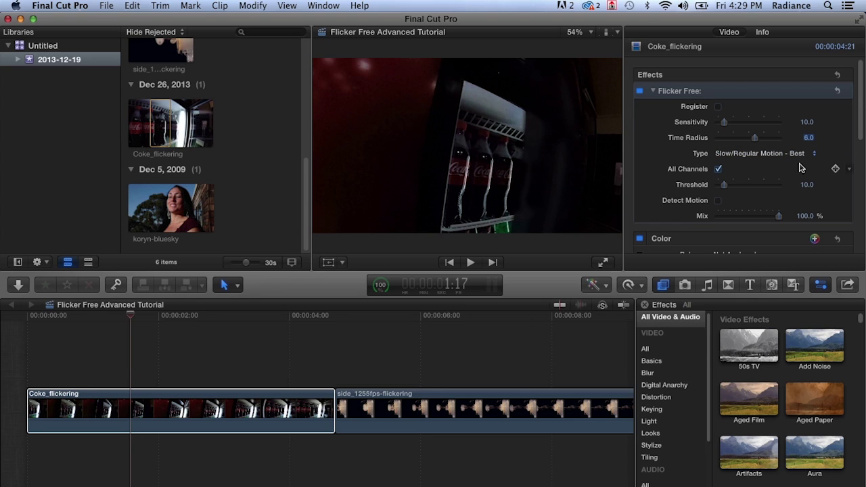
pyautogui.write('10')
pyautogui.press('Return')
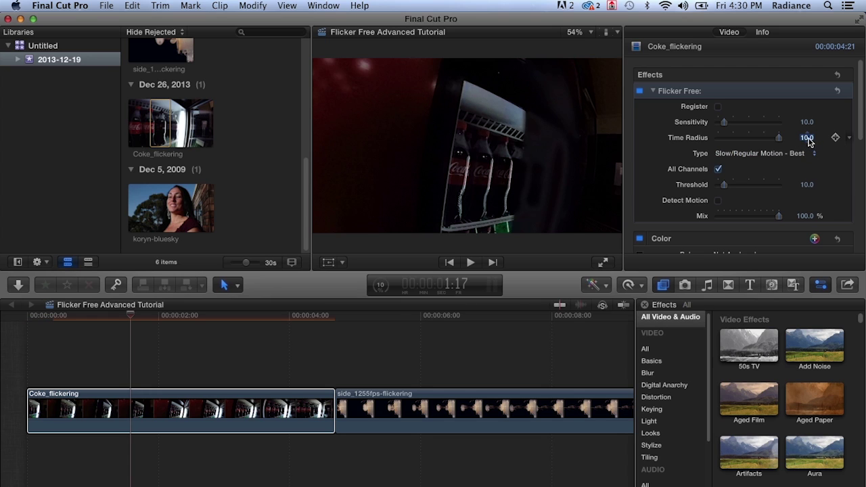
pyautogui.write('6')
pyautogui.press('Return')
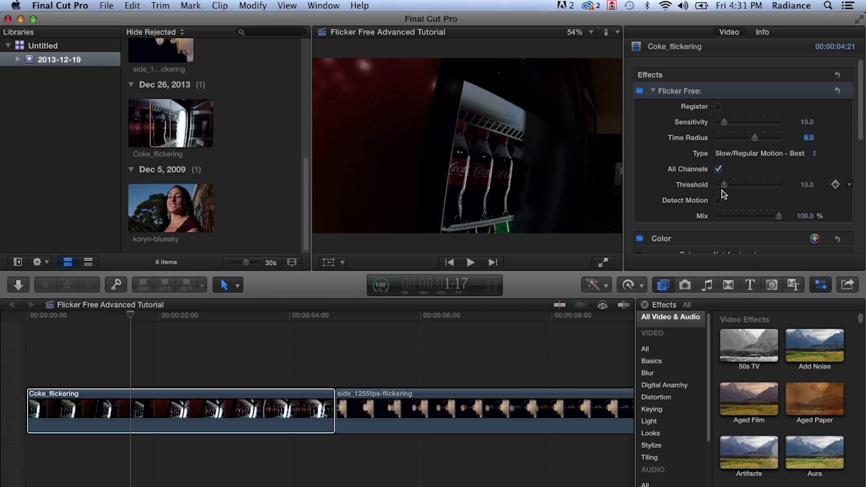
# Step: Select the Coke_flickering clip, play it from its start, and stop near 1:18
pyautogui.click(111, 391)
pyautogui.press('/')
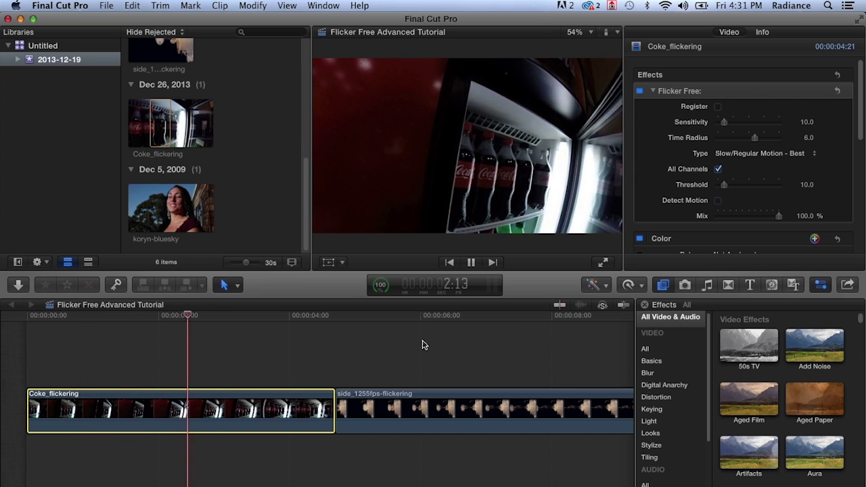
pyautogui.press('space')
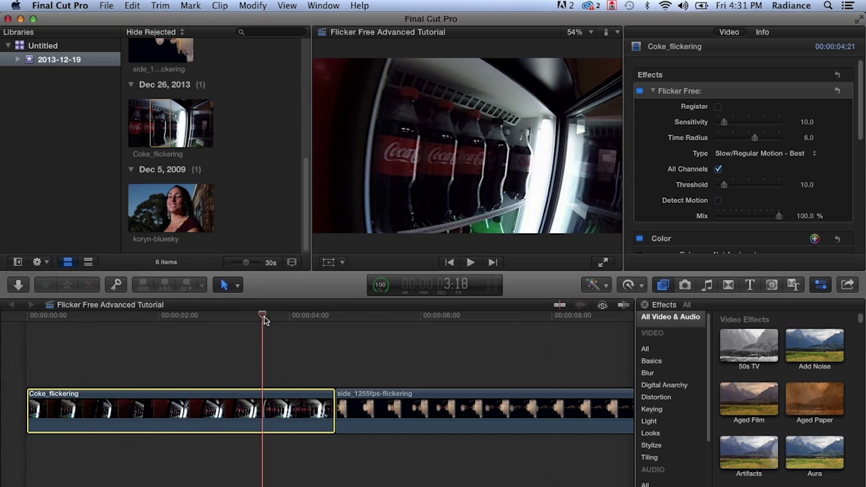
pyautogui.moveTo(264, 316); pyautogui.dragTo(120, 313)
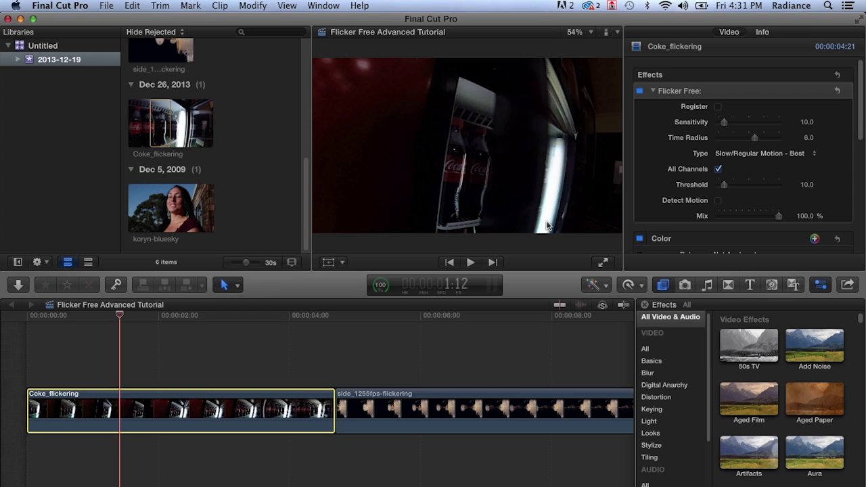
# Step: Turn on Detect Motion and play the Coke clip from its start to check it
pyautogui.click(718, 200)
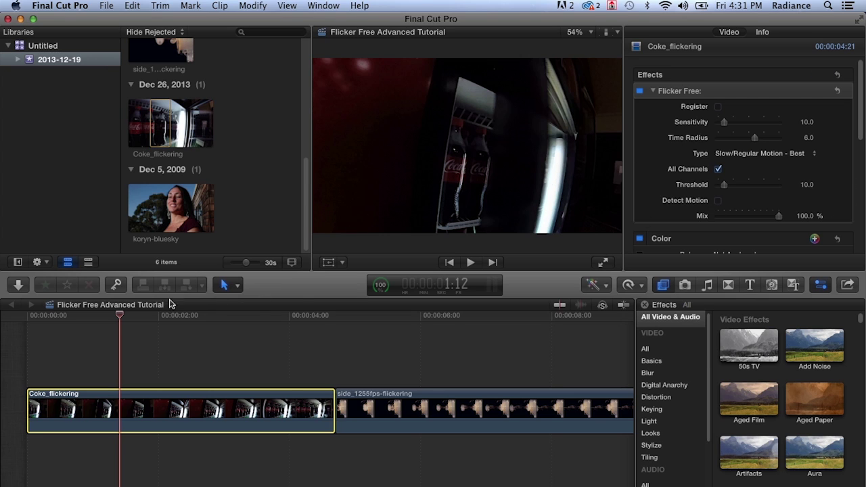
pyautogui.click(122, 316)
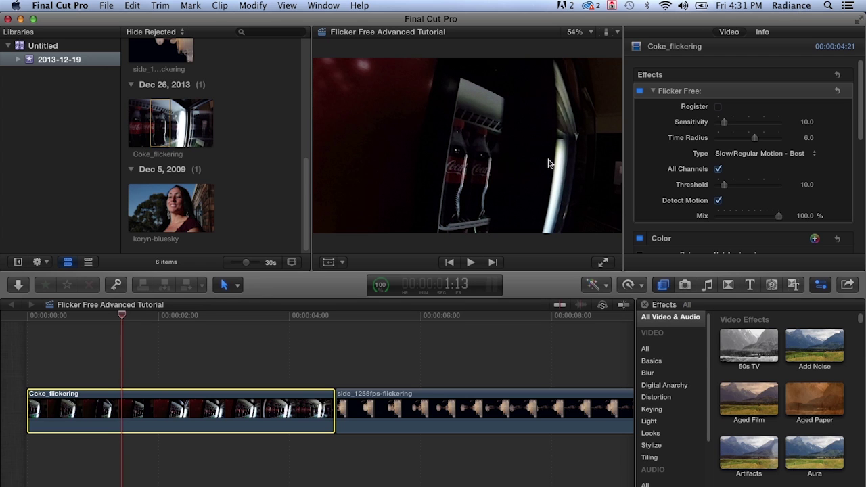
pyautogui.click(120, 315)
pyautogui.moveTo(120, 316); pyautogui.dragTo(28, 315)
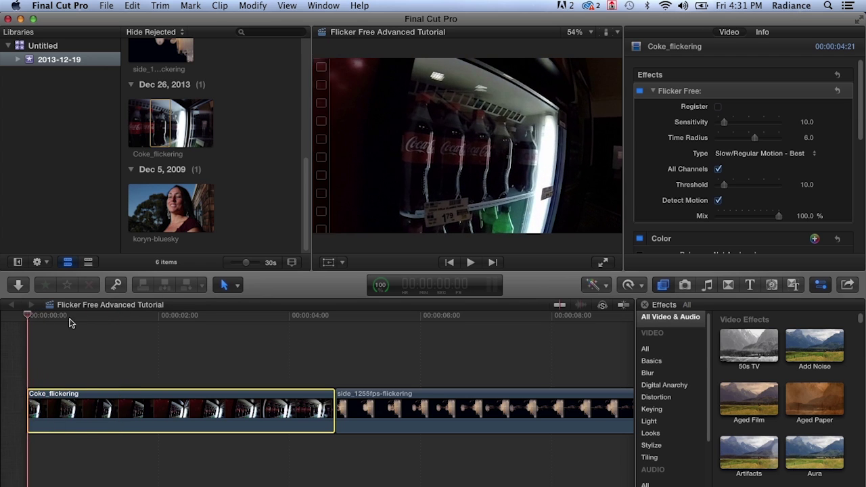
pyautogui.press('space')
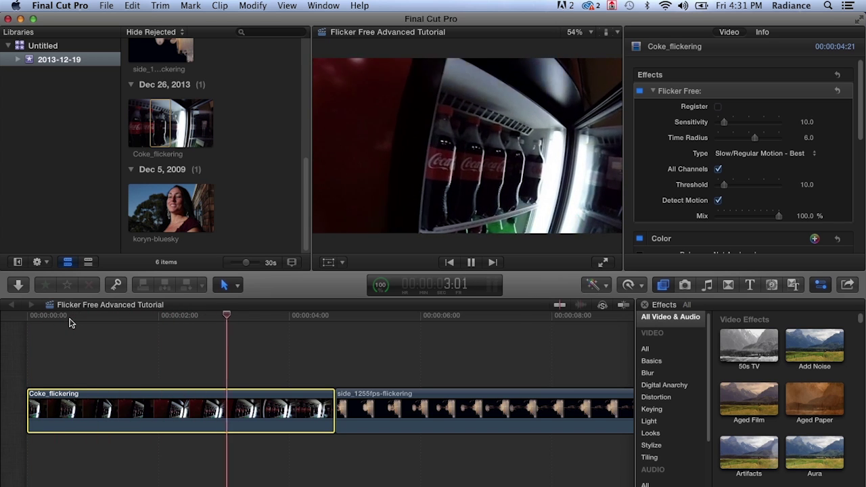
pyautogui.press('space')
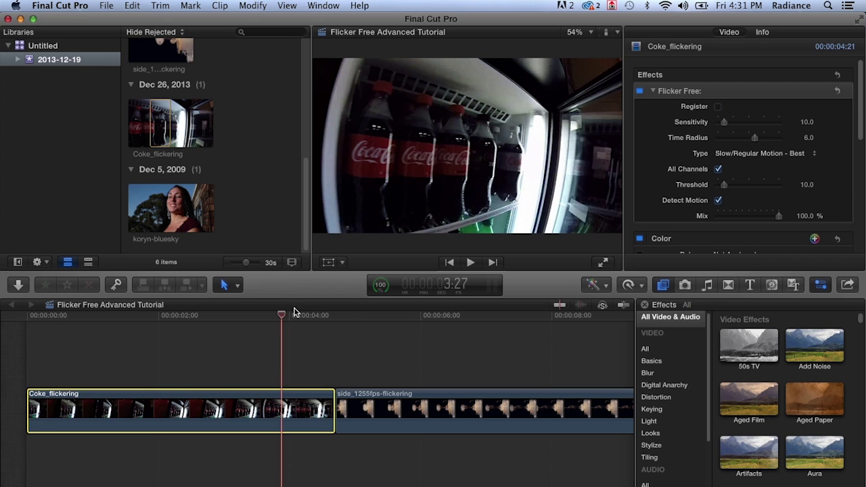
pyautogui.moveTo(283, 312); pyautogui.dragTo(128, 316)
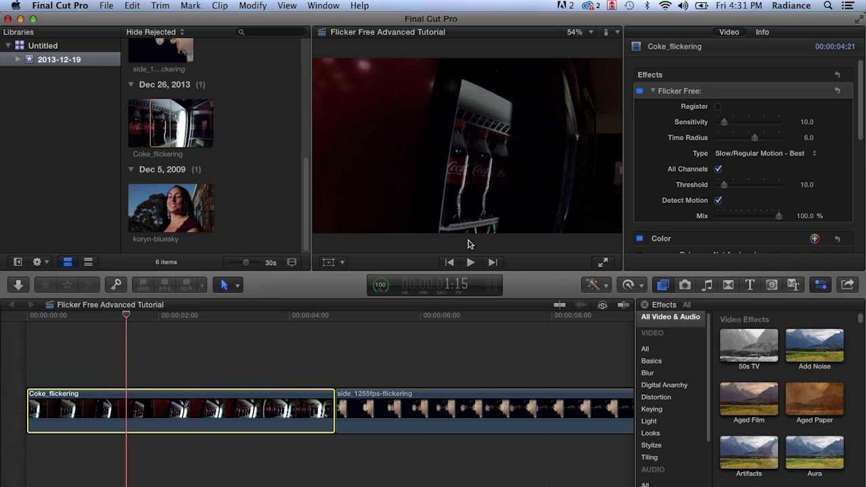
# Step: Turn Detect Motion back off and replay the Coke clip to check the flicker
pyautogui.click(718, 200)
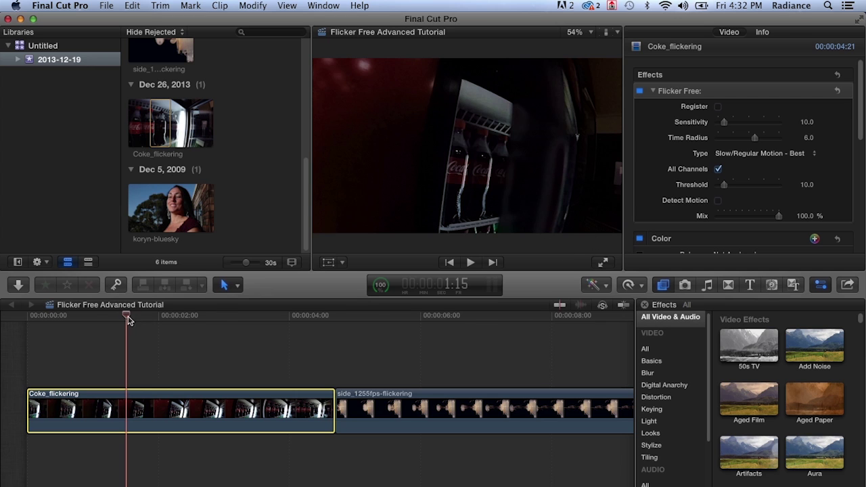
pyautogui.press('space')
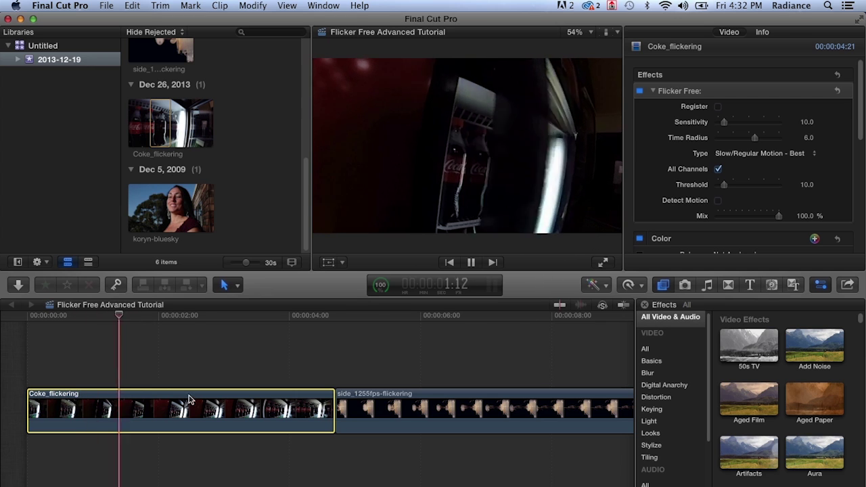
pyautogui.press('space')
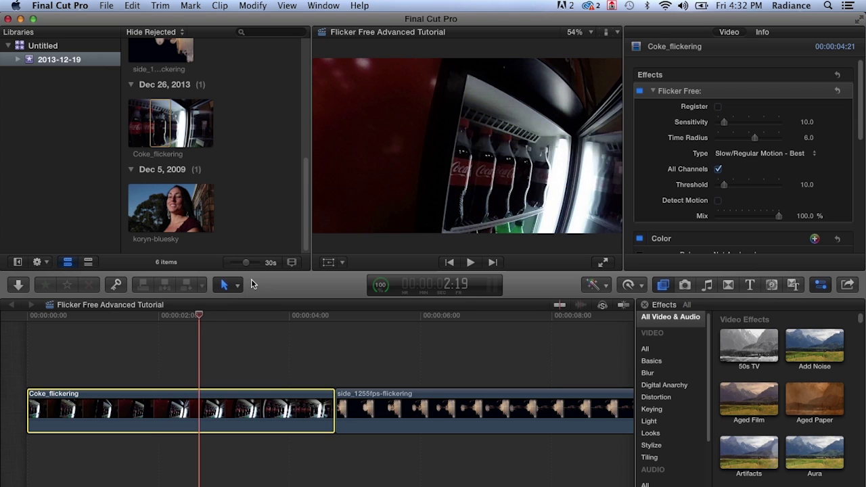
pyautogui.moveTo(199, 315); pyautogui.dragTo(81, 310)
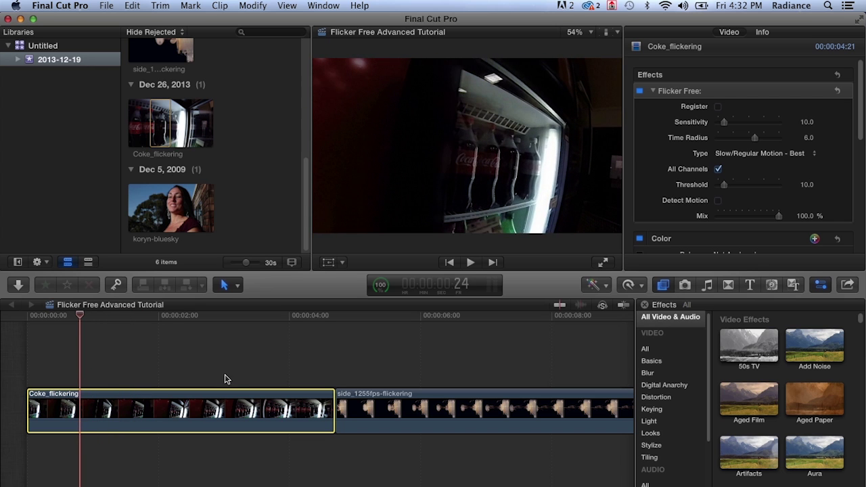
pyautogui.press('space')
pyautogui.moveTo(203, 315); pyautogui.dragTo(130, 312)
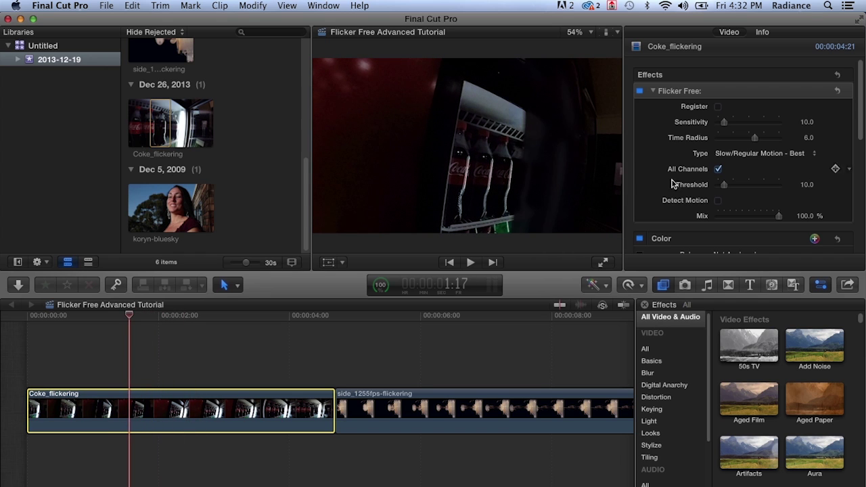
# Step: Lower the Flicker Free Threshold to 5.0 and replay the Coke clip from its start
pyautogui.moveTo(793, 184); pyautogui.dragTo(751, 187)
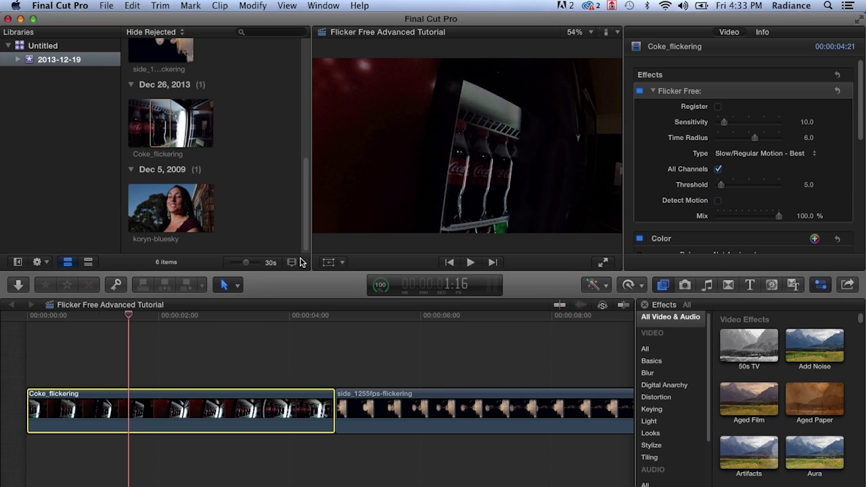
pyautogui.moveTo(129, 316); pyautogui.dragTo(28, 326)
pyautogui.press('space')
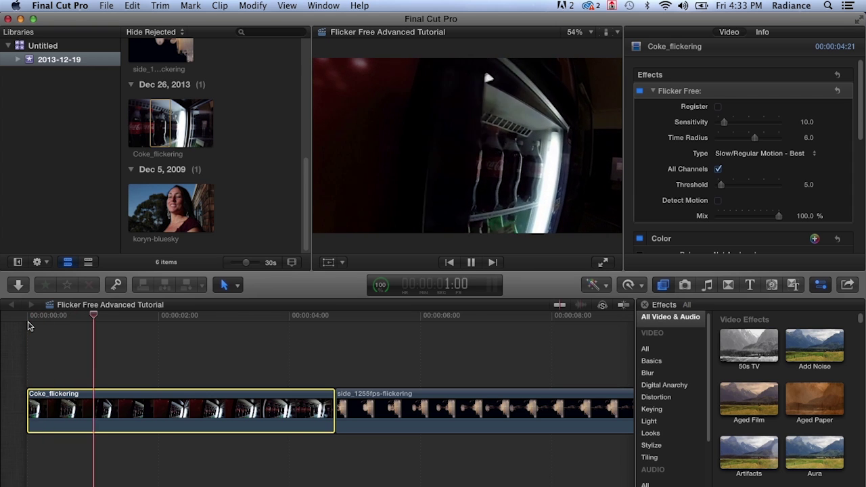
pyautogui.press('space')
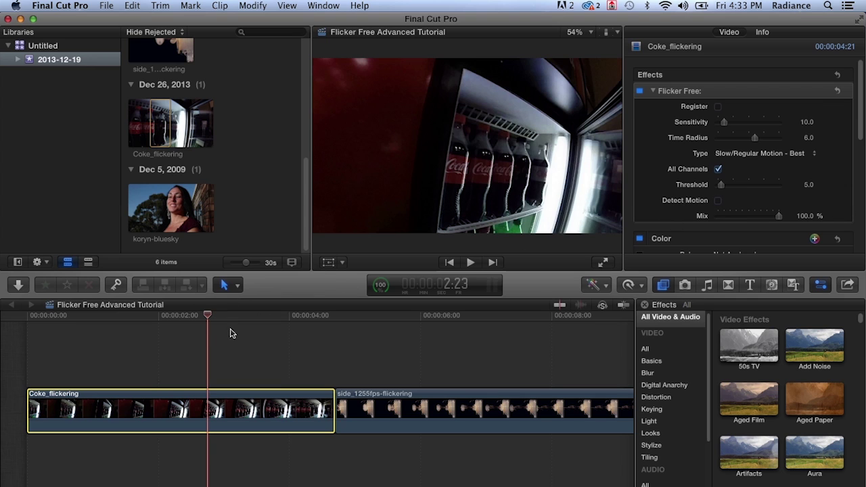
pyautogui.moveTo(207, 315); pyautogui.dragTo(133, 316)
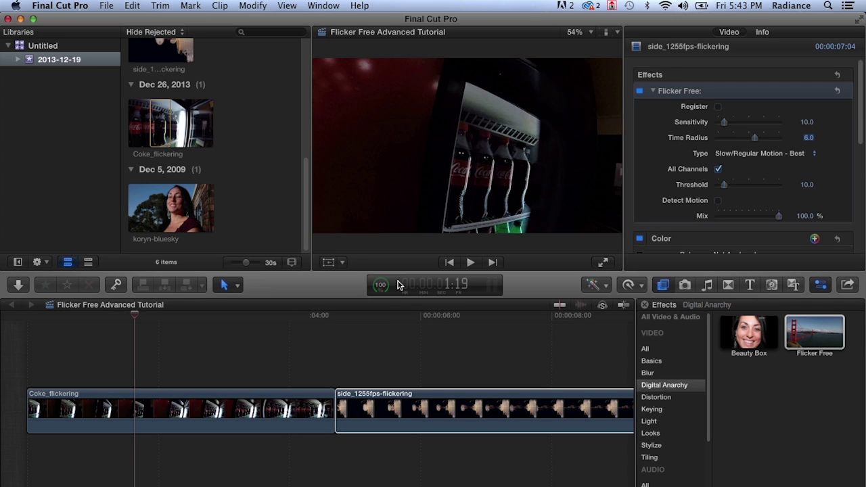
# Step: Select the smoke-ring clip, disable Flicker Free, and play the unfiltered footage
pyautogui.click(365, 313)
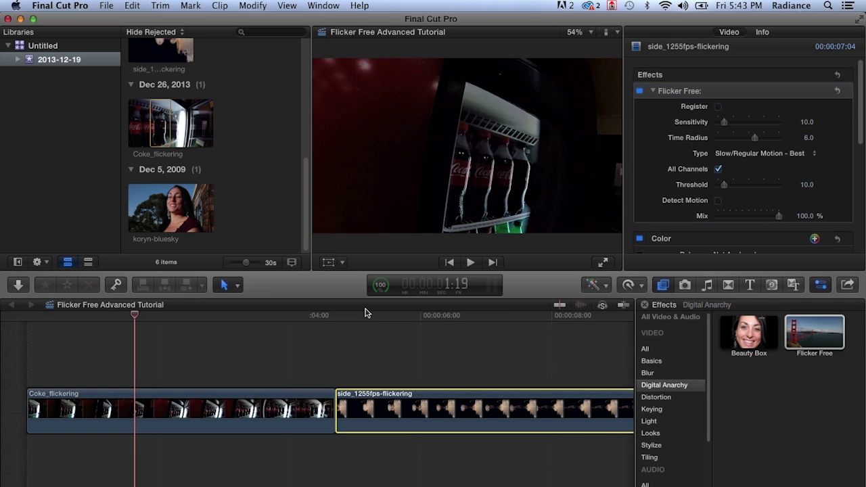
pyautogui.moveTo(361, 316)
pyautogui.mouseDown()
pyautogui.moveTo(421, 322)
pyautogui.moveTo(345, 318)
pyautogui.mouseUp()
pyautogui.click(640, 91)
pyautogui.press('space')
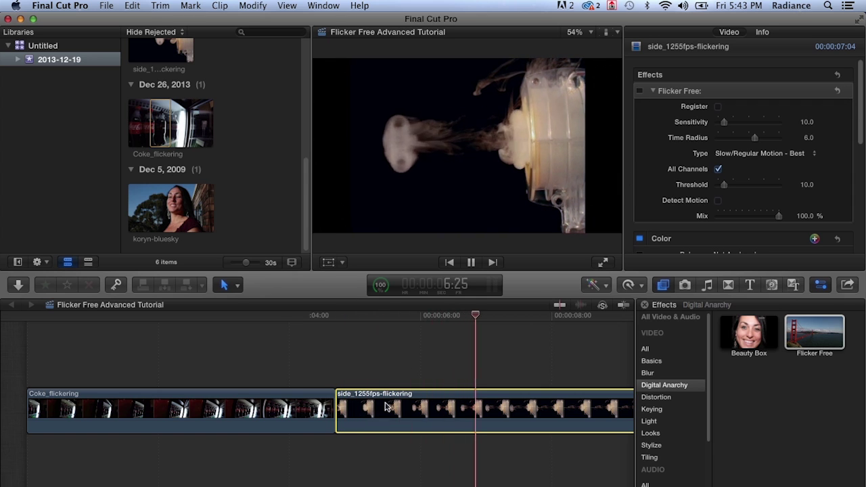
pyautogui.press('space')
pyautogui.moveTo(535, 315); pyautogui.dragTo(344, 325)
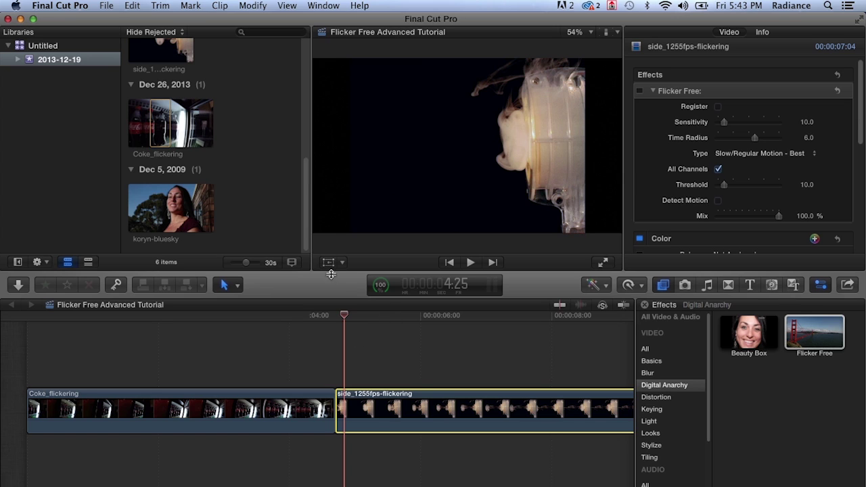
# Step: Scrub through the unfiltered smoke-ring clip and replay it twice from its start
pyautogui.moveTo(345, 316); pyautogui.dragTo(373, 316)
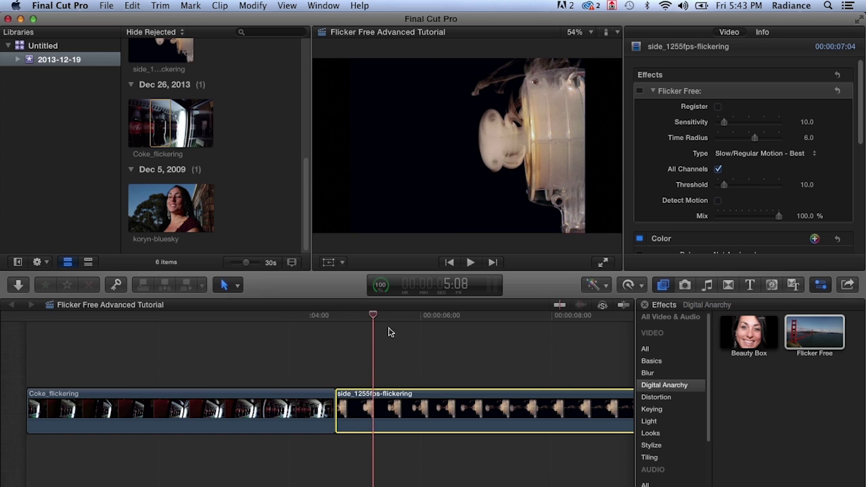
pyautogui.press('space')
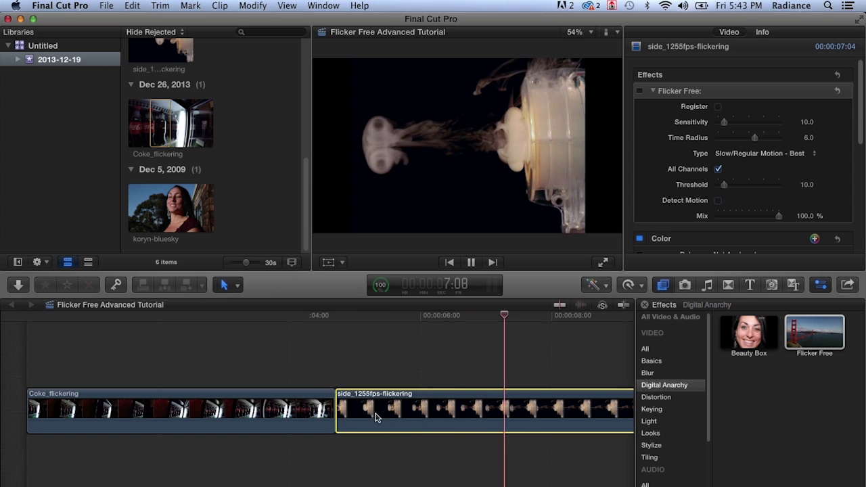
pyautogui.press('space')
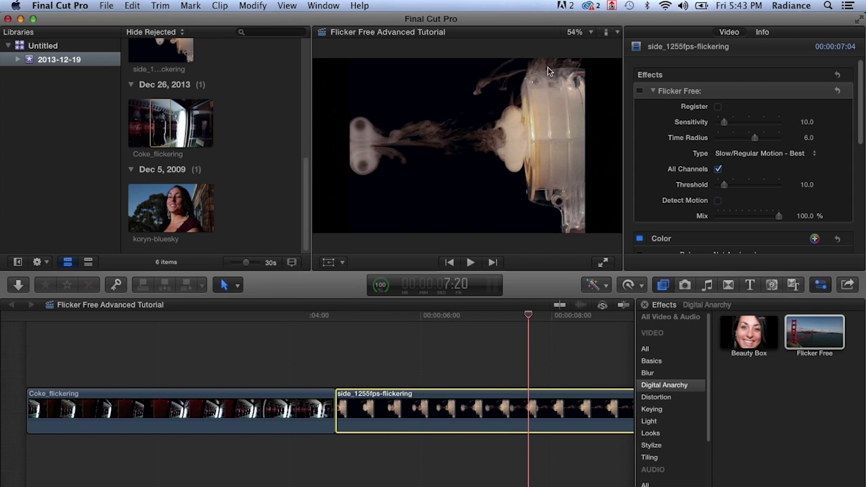
pyautogui.moveTo(529, 315); pyautogui.dragTo(348, 329)
pyautogui.press('space')
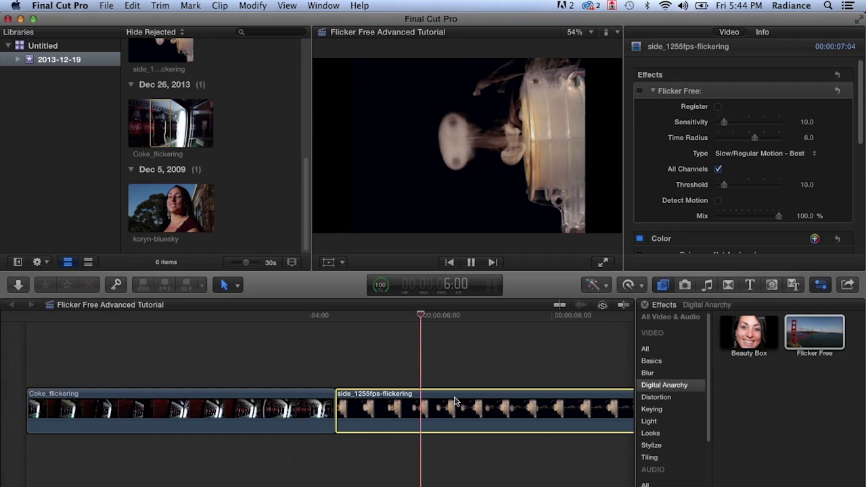
pyautogui.press('space')
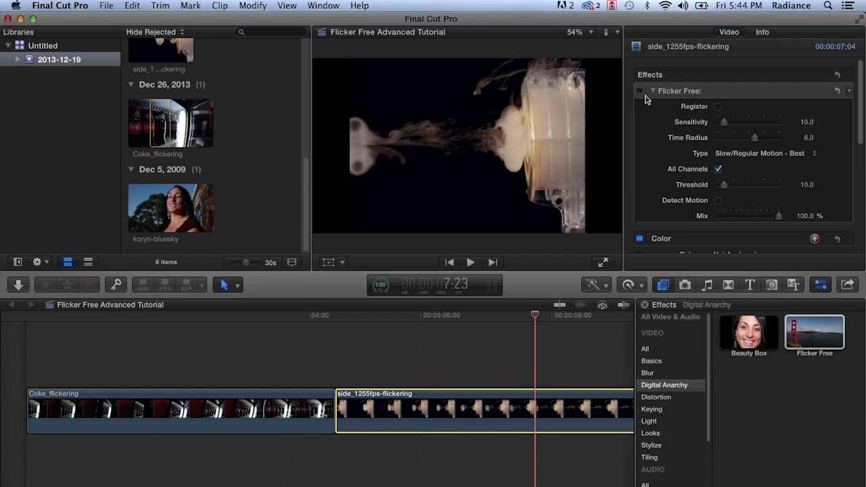
# Step: Re-enable Flicker Free on the smoke-ring clip, play it, then toggle it off and on to compare
pyautogui.click(640, 91)
pyautogui.click(355, 316)
pyautogui.moveTo(355, 316); pyautogui.dragTo(338, 316)
pyautogui.press('space')
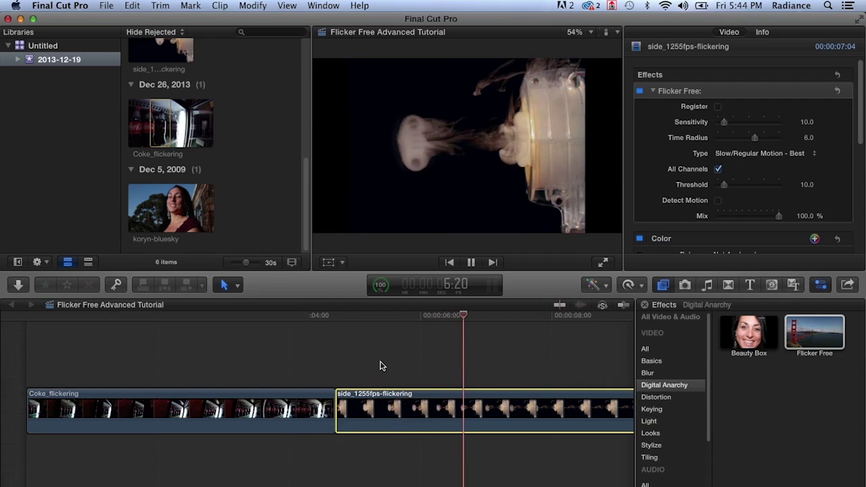
pyautogui.press('space')
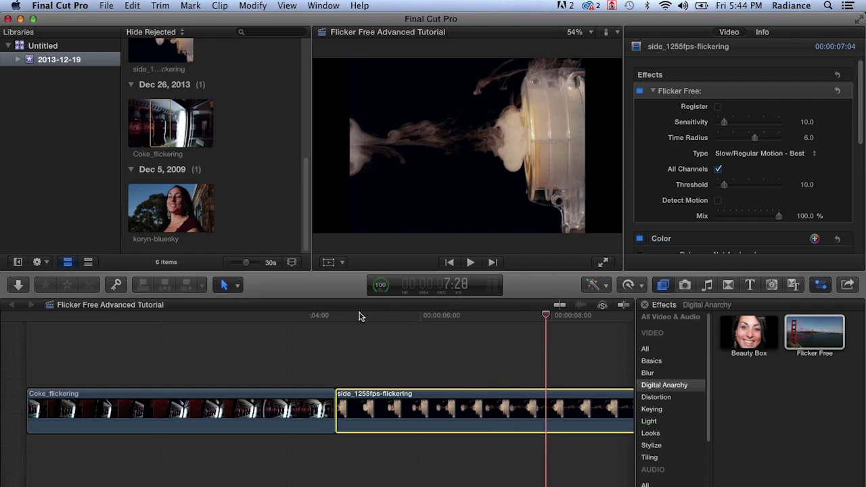
pyautogui.moveTo(354, 317); pyautogui.dragTo(500, 311)
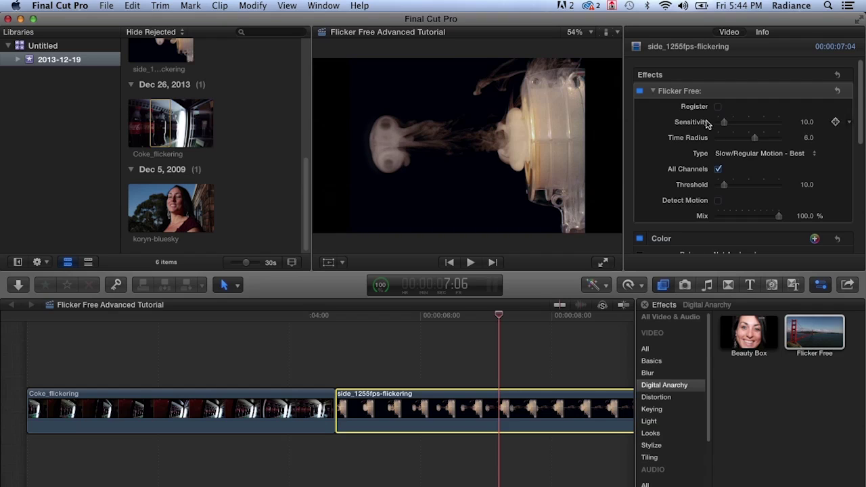
pyautogui.click(640, 91)
pyautogui.click(641, 91)
# Step: Tick Detect Motion for the smoke-ring clip and replay it twice from its start
pyautogui.click(719, 201)
pyautogui.moveTo(383, 315); pyautogui.dragTo(346, 317)
pyautogui.press('space')
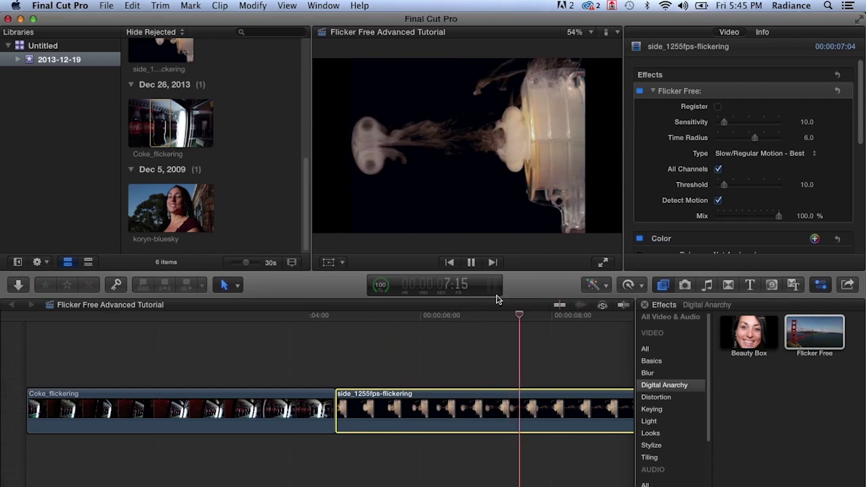
pyautogui.press('space')
pyautogui.click(345, 315)
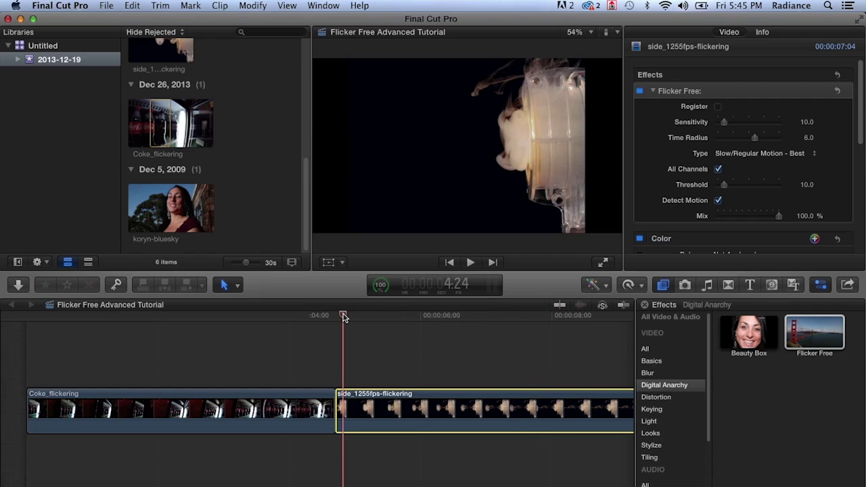
pyautogui.press('space')
pyautogui.press('space')
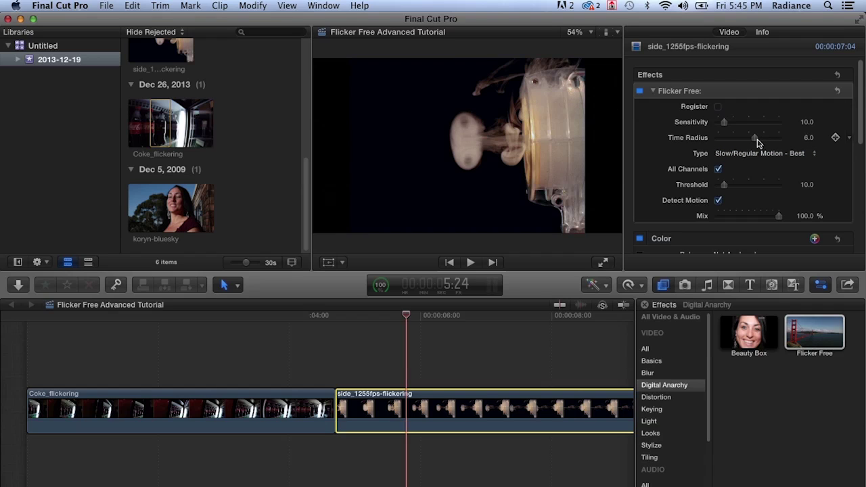
# Step: Raise the smoke-ring clip's Time Radius to 10.0, then play and scrub through the smoke rings
pyautogui.moveTo(755, 139); pyautogui.dragTo(806, 145)
pyautogui.moveTo(404, 318); pyautogui.dragTo(345, 317)
pyautogui.press('space')
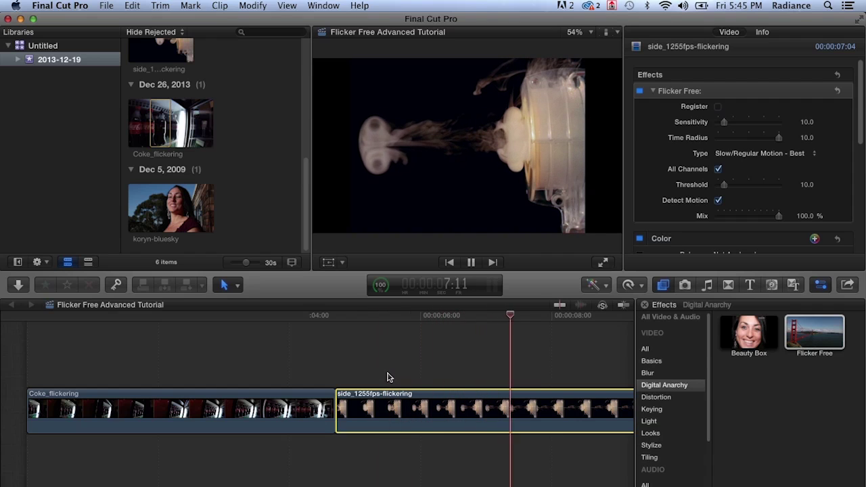
pyautogui.press('space')
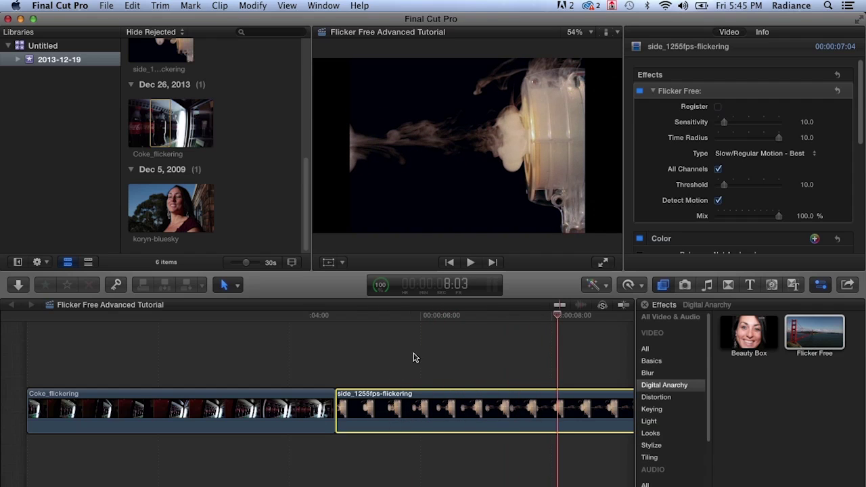
pyautogui.click(363, 318)
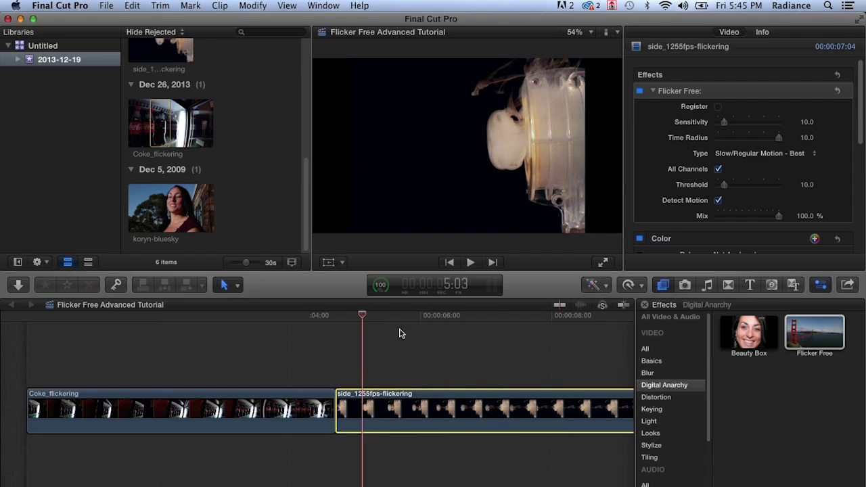
pyautogui.click(415, 315)
pyautogui.moveTo(415, 315); pyautogui.dragTo(427, 316)
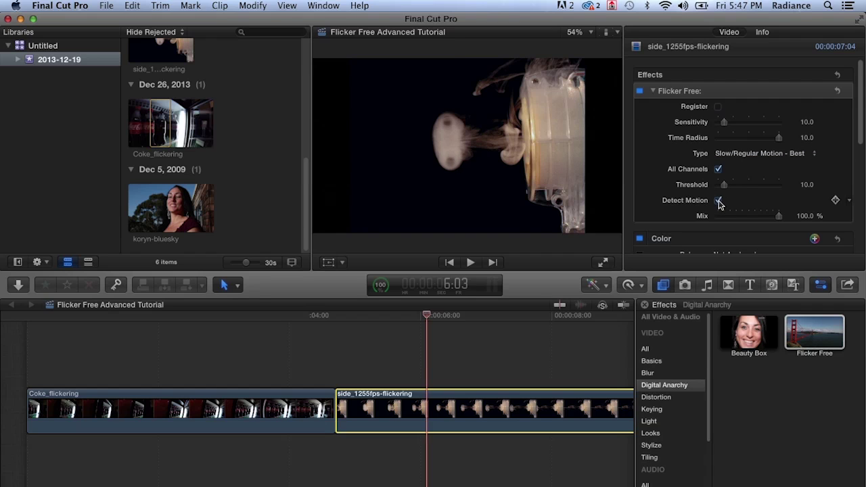
pyautogui.moveTo(430, 319); pyautogui.dragTo(505, 325)
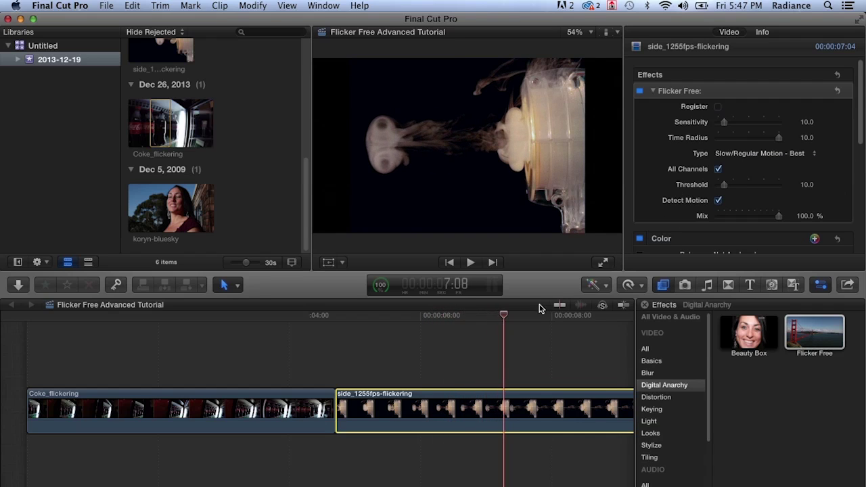
pyautogui.click(719, 203)
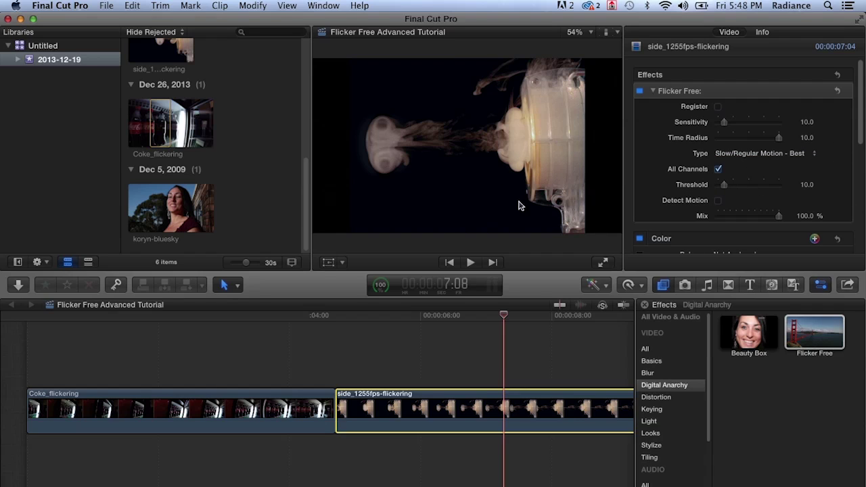
pyautogui.click(718, 201)
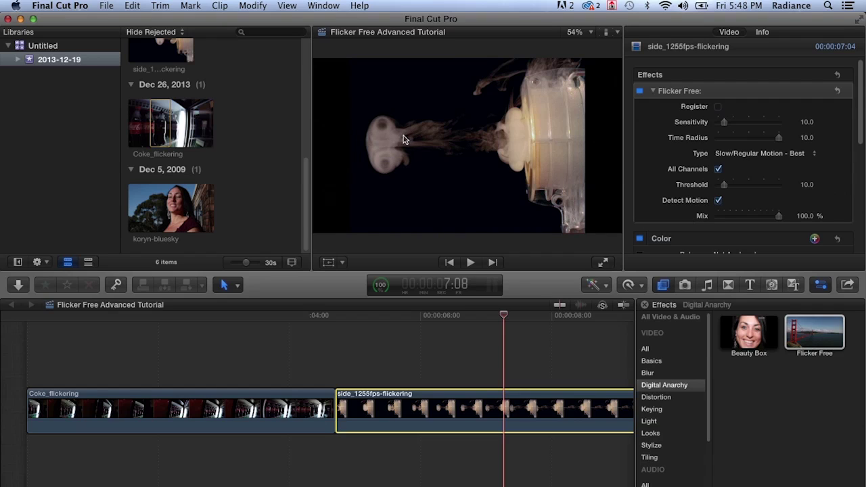